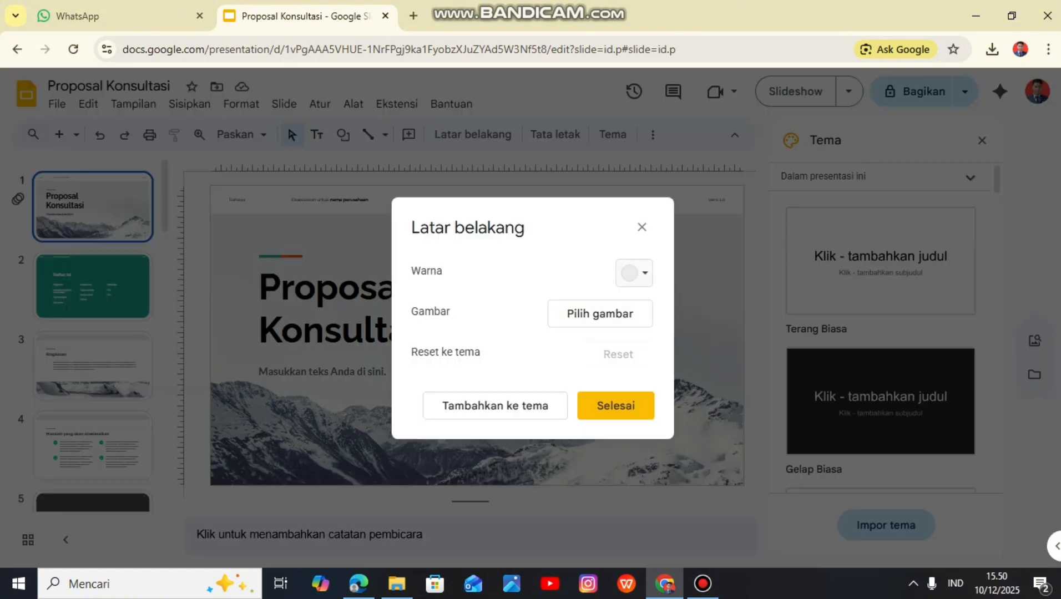
# Step: Dismiss the background settings, then review the presentation's file commands for copying, sharing, emailing and downloading
pyautogui.click(642, 227)
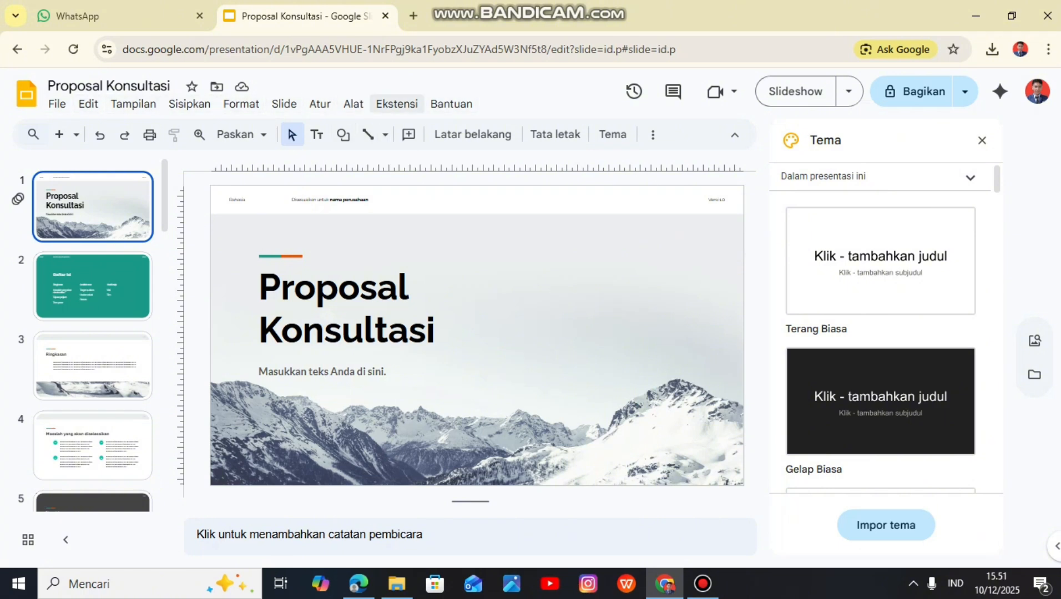
pyautogui.click(56, 104)
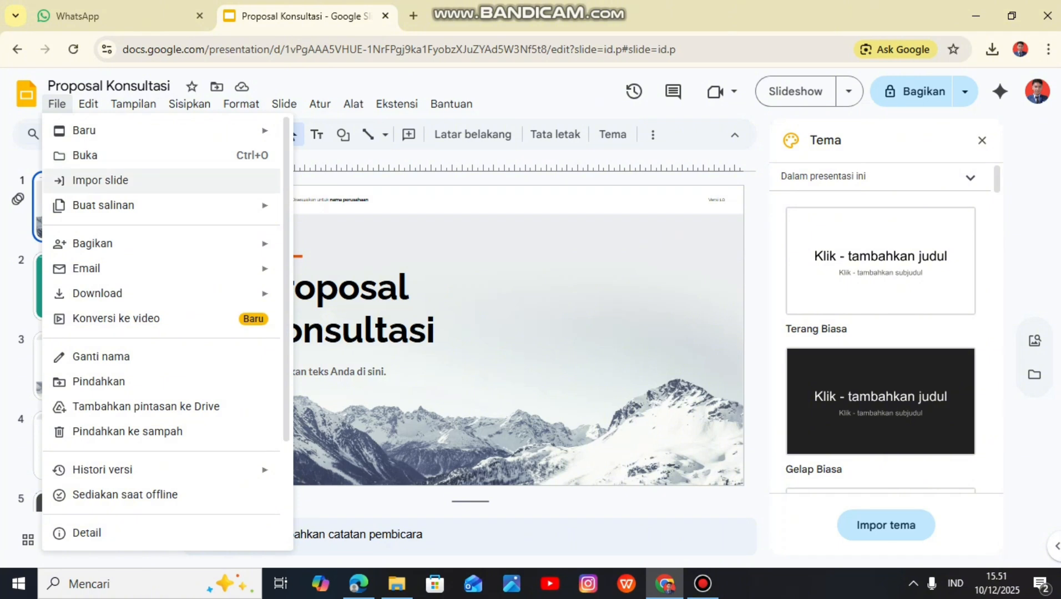
pyautogui.moveTo(103, 206)
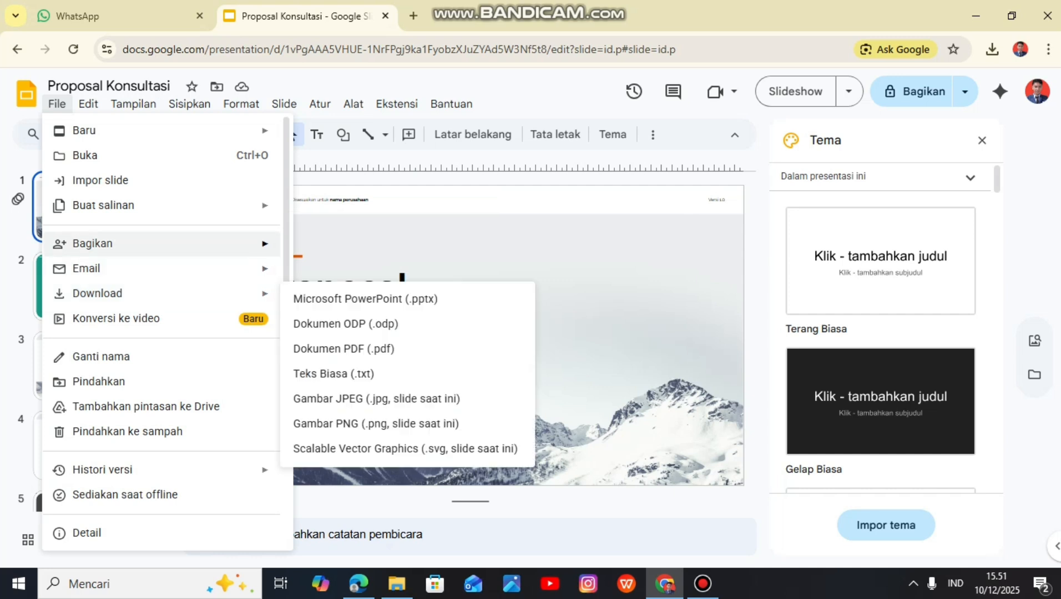
pyautogui.moveTo(92, 244)
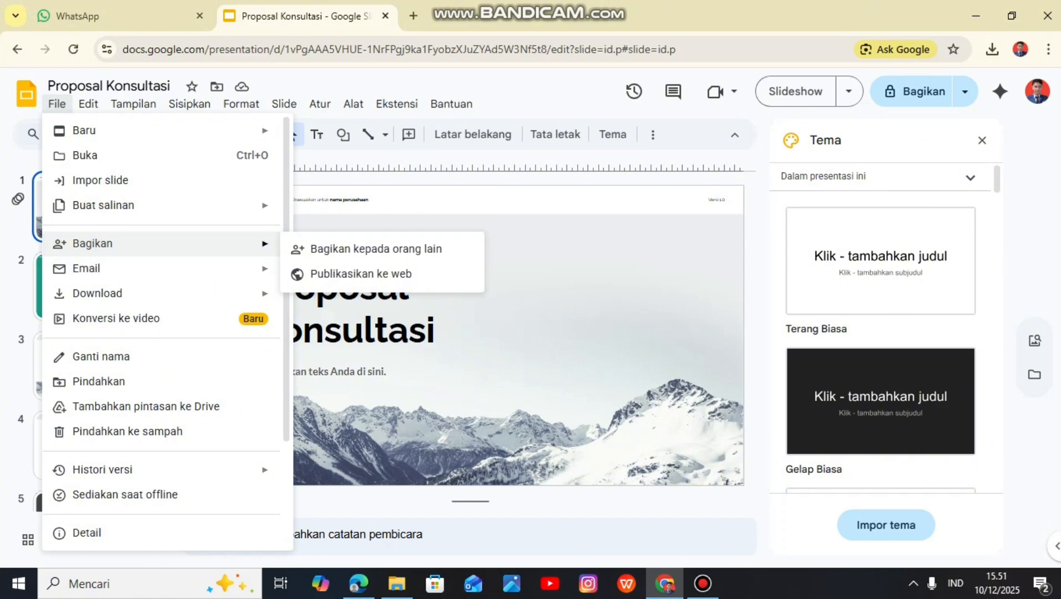
pyautogui.moveTo(87, 269)
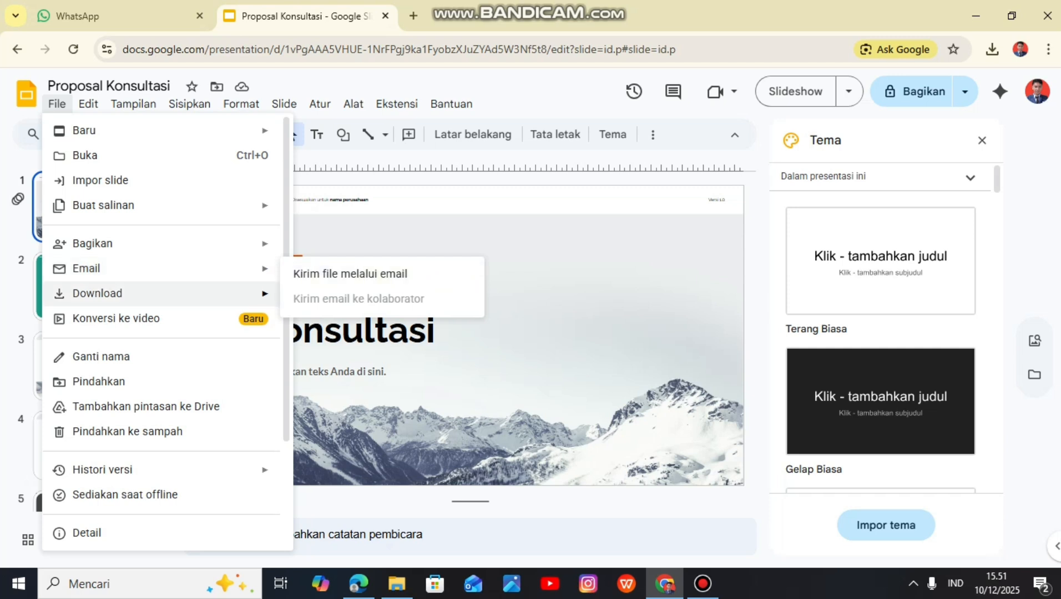
pyautogui.moveTo(97, 294)
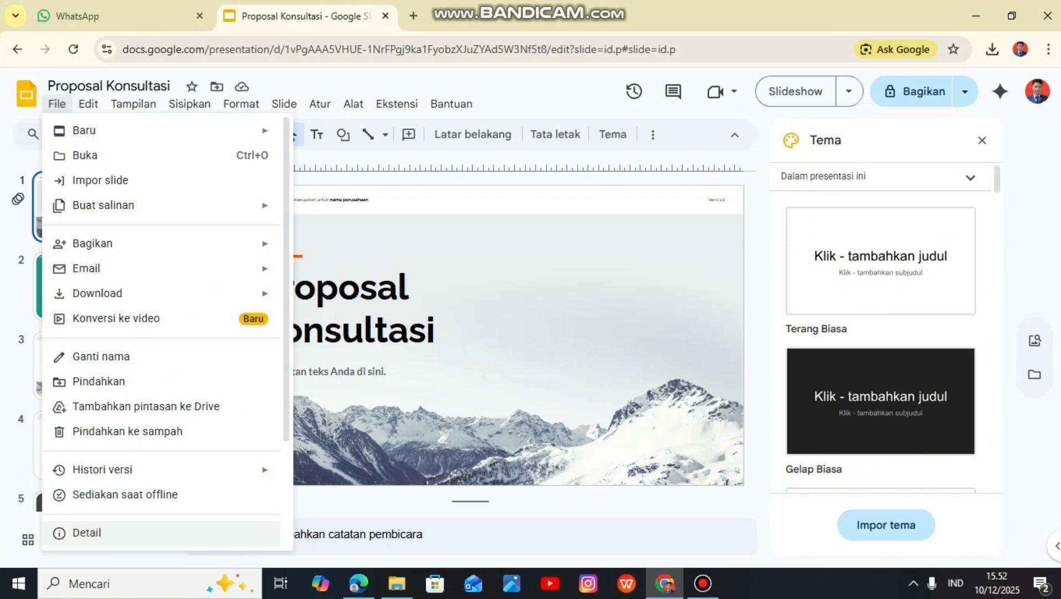
pyautogui.click(477, 250)
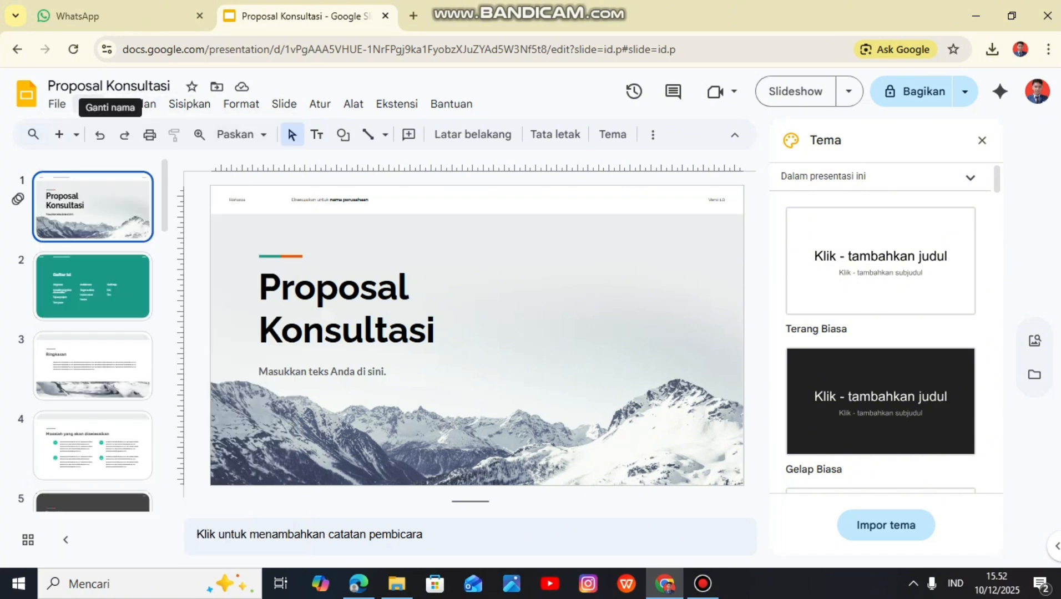
# Step: Review the available editing commands and the view options for comments, guides, snapping and the live pointer
pyautogui.click(88, 103)
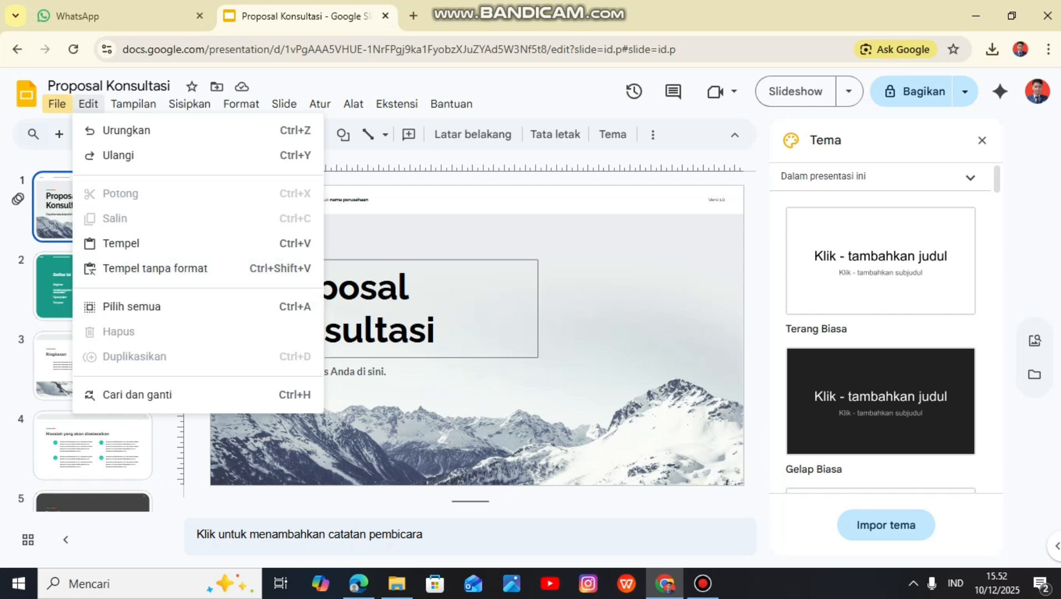
pyautogui.press('Escape')
pyautogui.hotkey('alt', 'v')
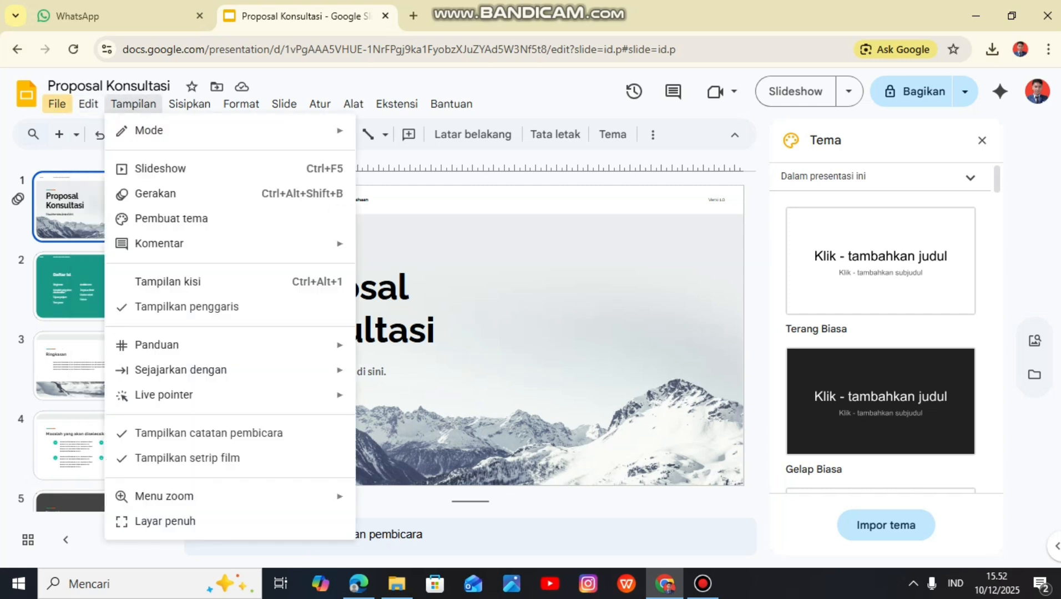
pyautogui.press('Down')
pyautogui.press('Up')
pyautogui.press('Right')
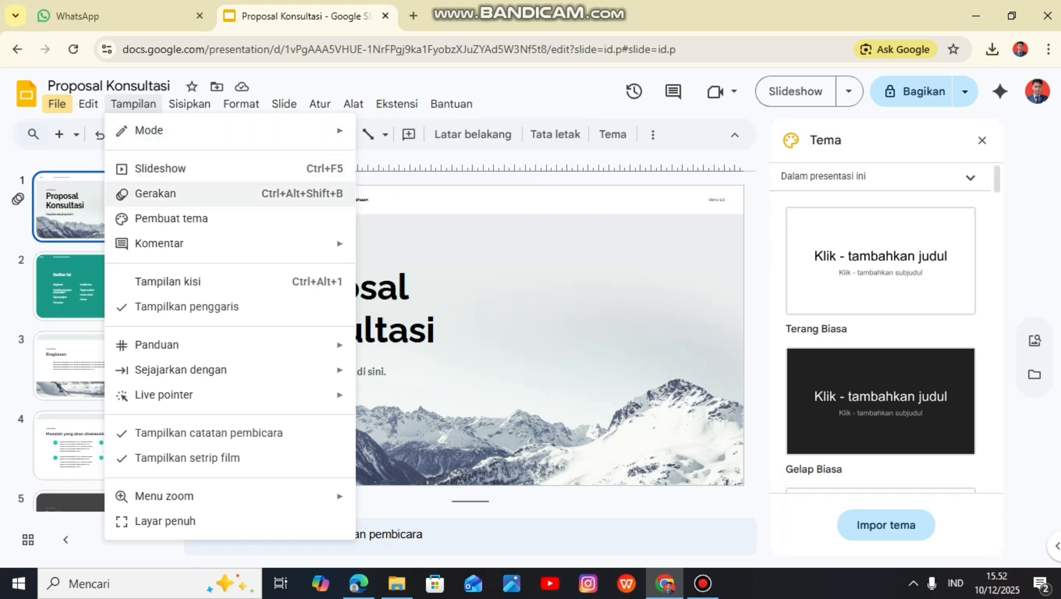
pyautogui.moveTo(167, 243)
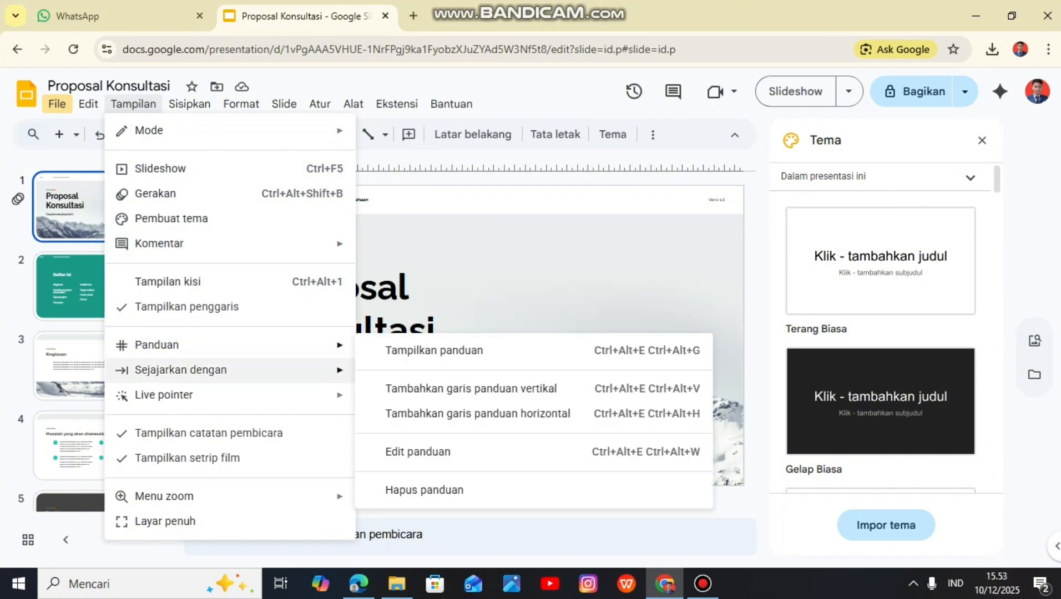
pyautogui.moveTo(222, 370)
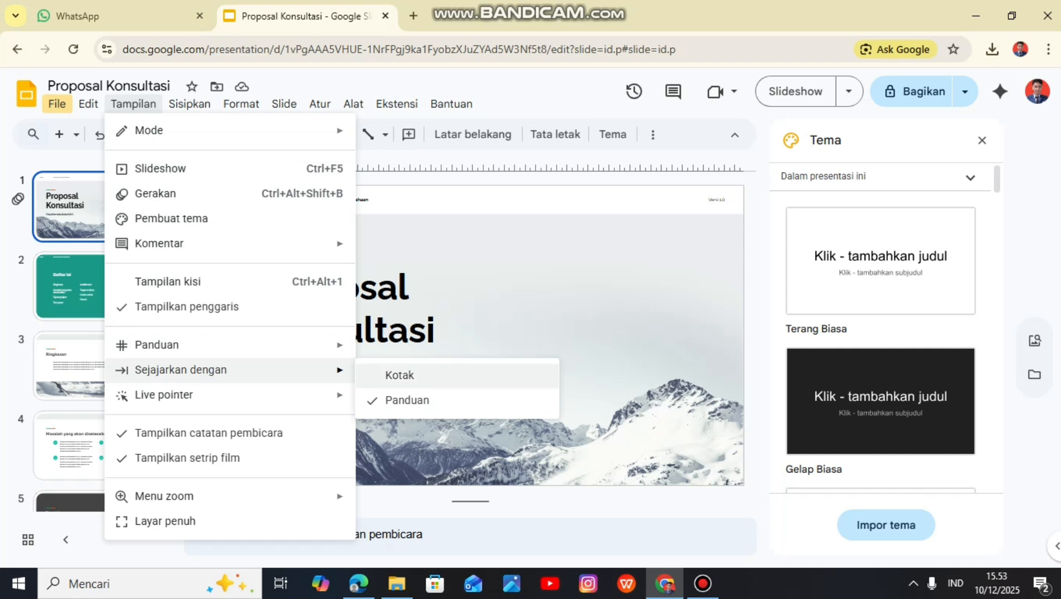
pyautogui.moveTo(222, 395)
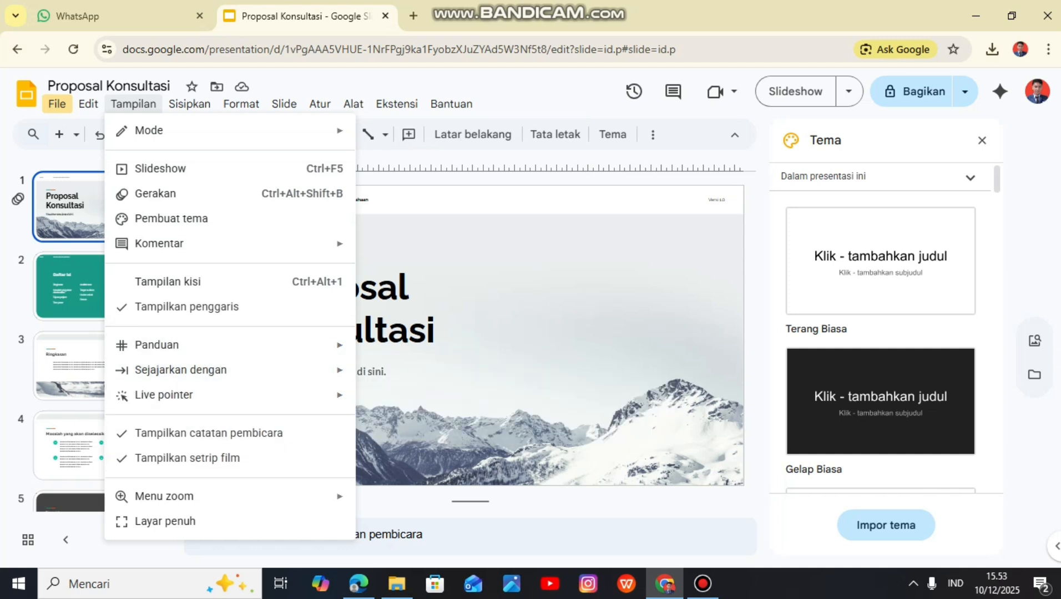
pyautogui.press('Escape')
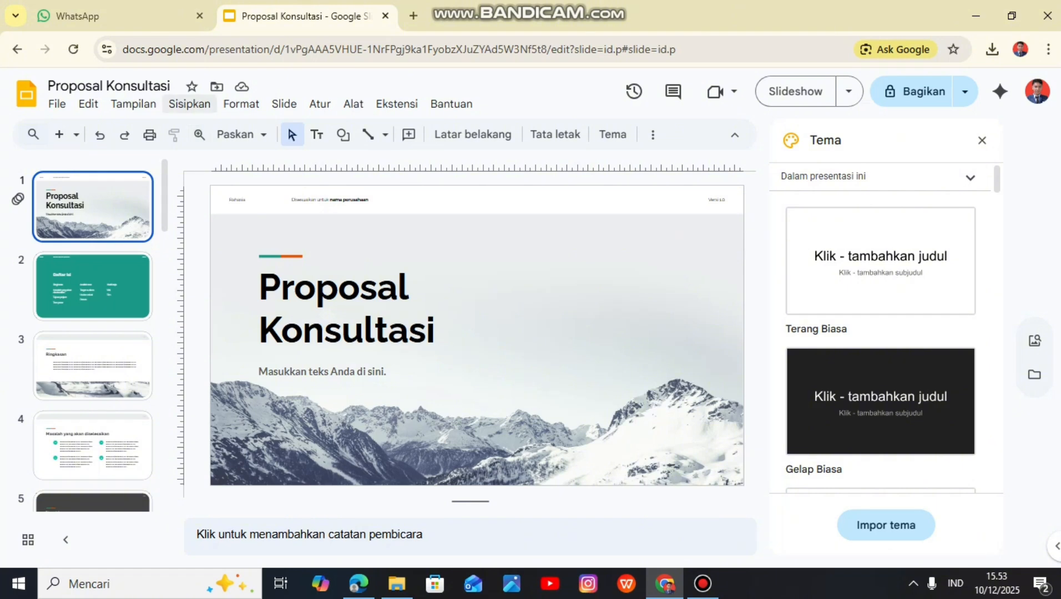
# Step: Examine the available sources for inserting an image into the slide
pyautogui.click(189, 104)
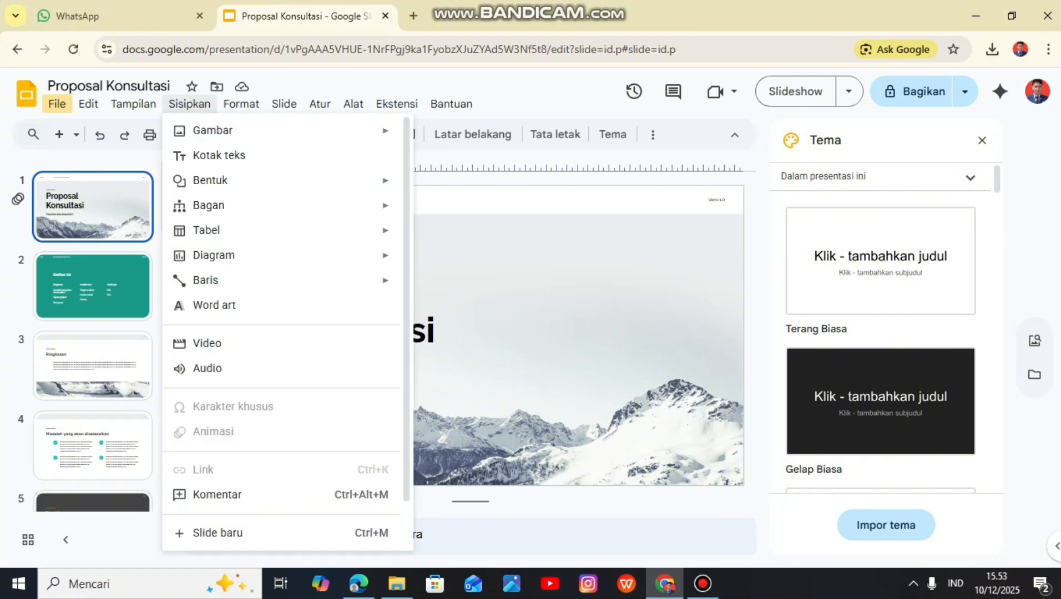
pyautogui.press('Right')
pyautogui.press('Right')
pyautogui.press('Left')
pyautogui.press('Left')
pyautogui.press('Down')
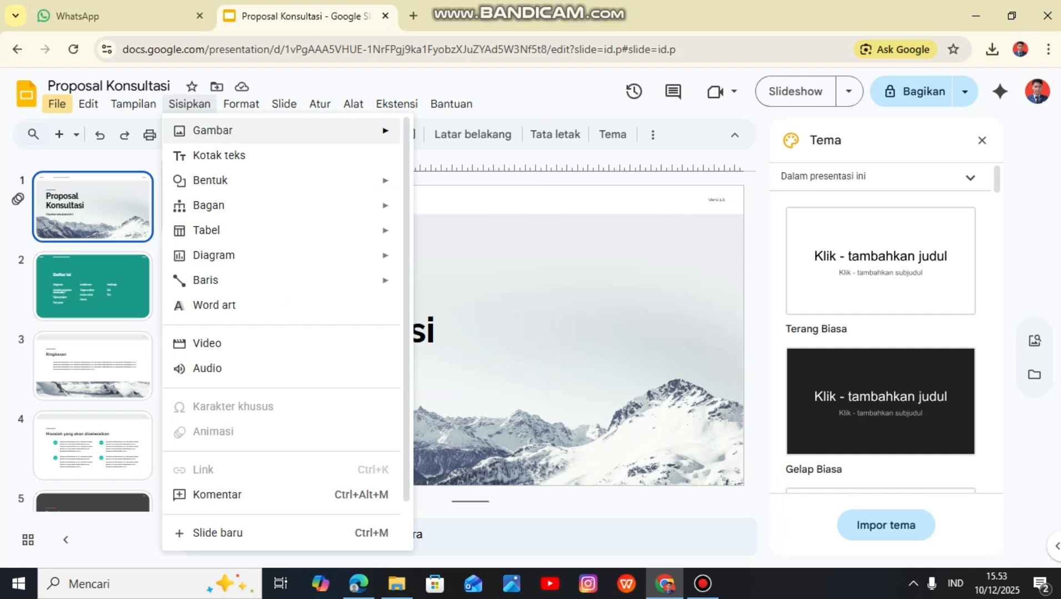
pyautogui.press('Right')
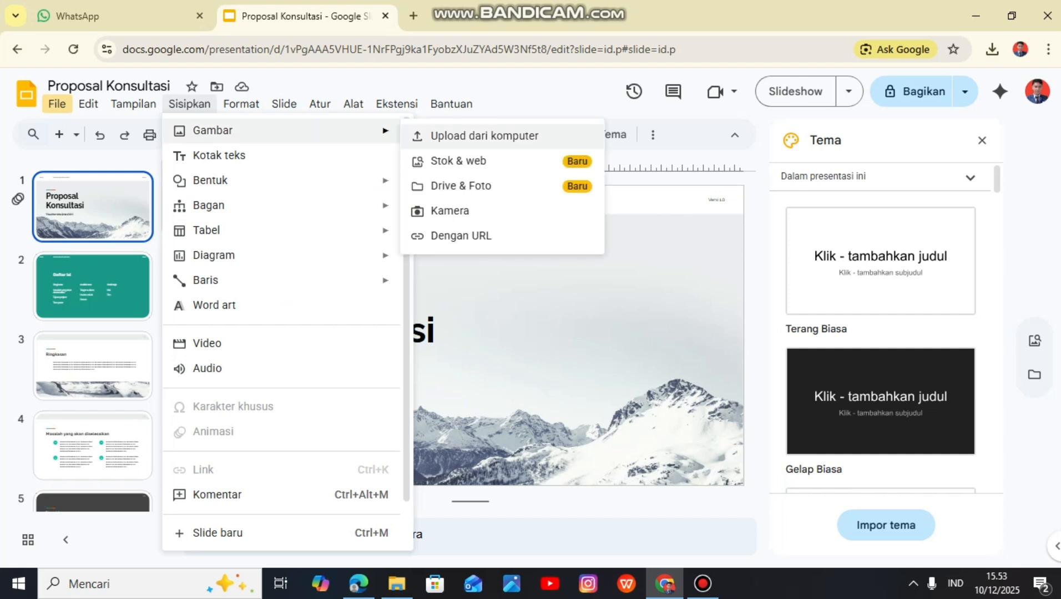
pyautogui.press('Down')
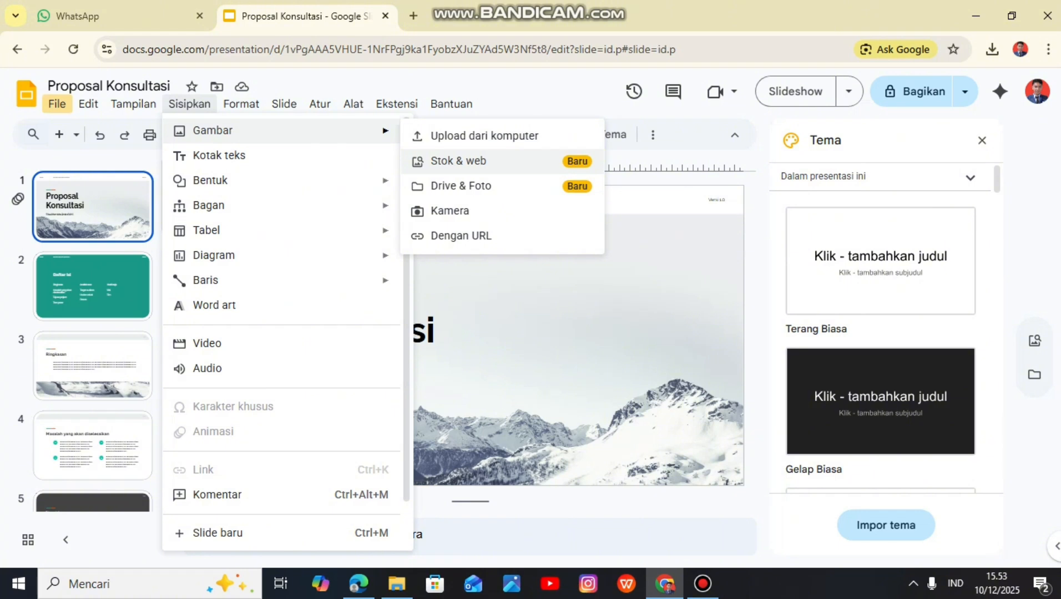
pyautogui.press('Down')
pyautogui.press('Down')
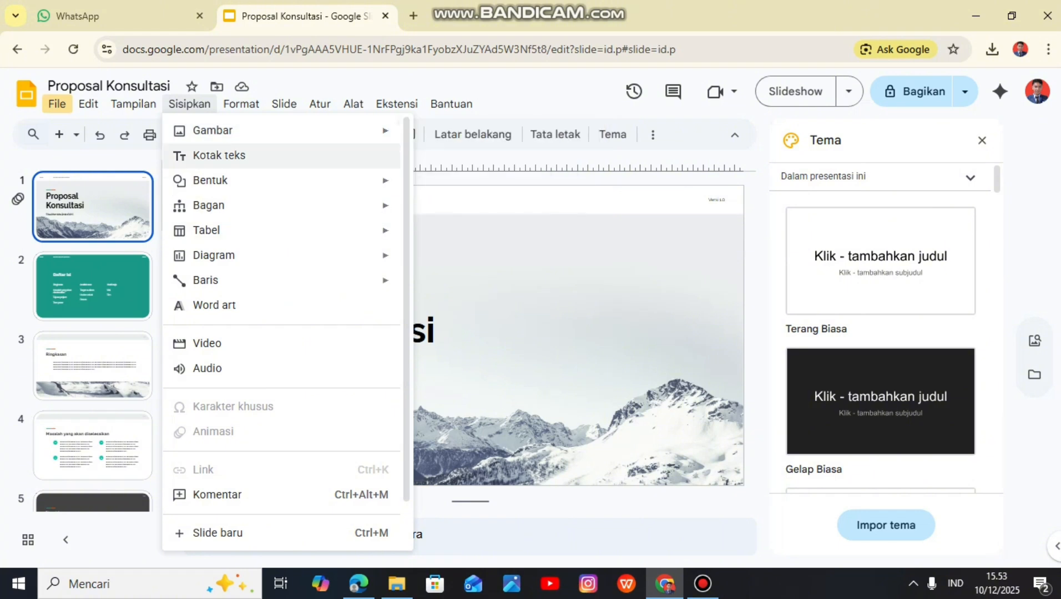
# Step: Examine the shapes, diagrams, table sizes, charts and lines that can be inserted into the slide
pyautogui.moveTo(222, 180)
pyautogui.moveTo(455, 186)
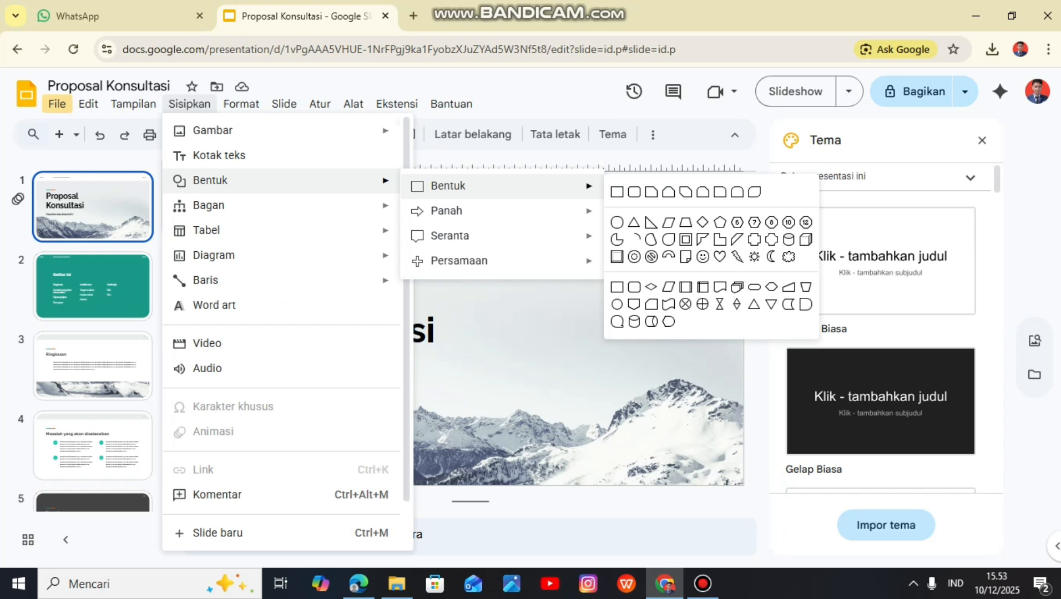
pyautogui.moveTo(222, 206)
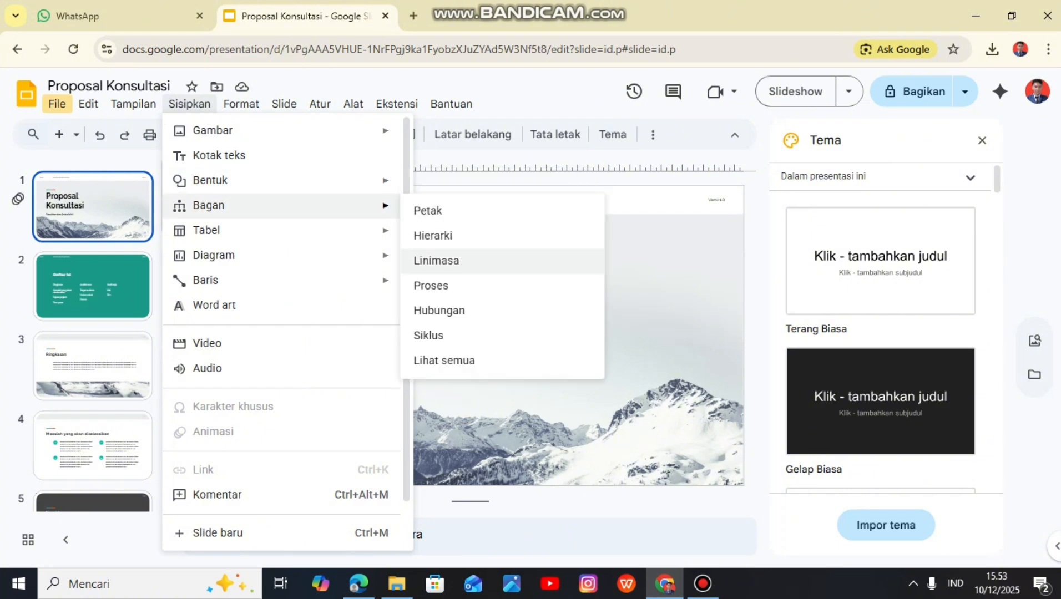
pyautogui.press('Down')
pyautogui.press('Down')
pyautogui.press('Down')
pyautogui.press('Down')
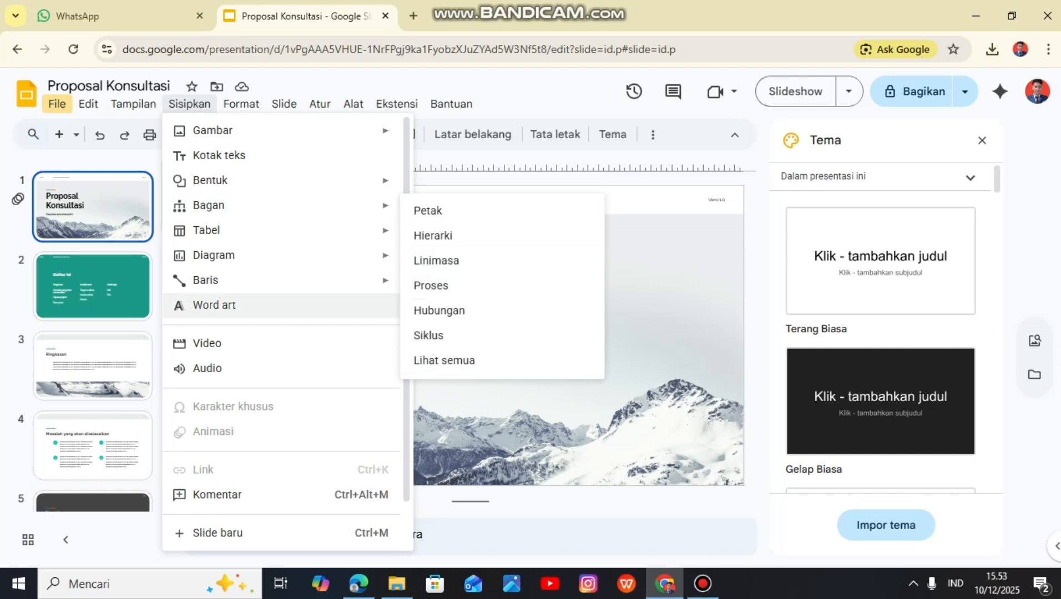
pyautogui.moveTo(206, 231)
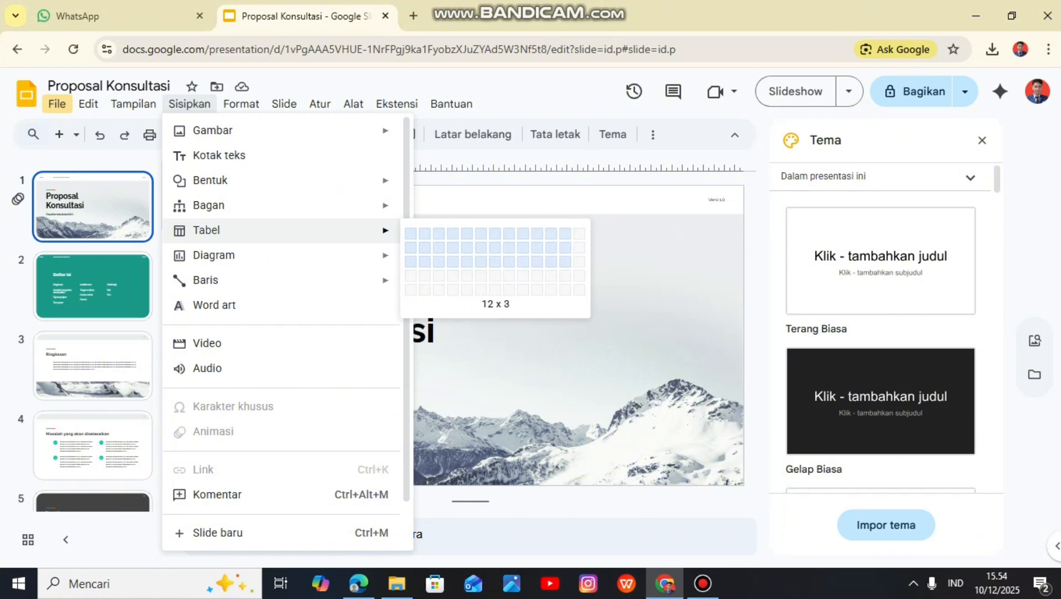
pyautogui.moveTo(277, 255)
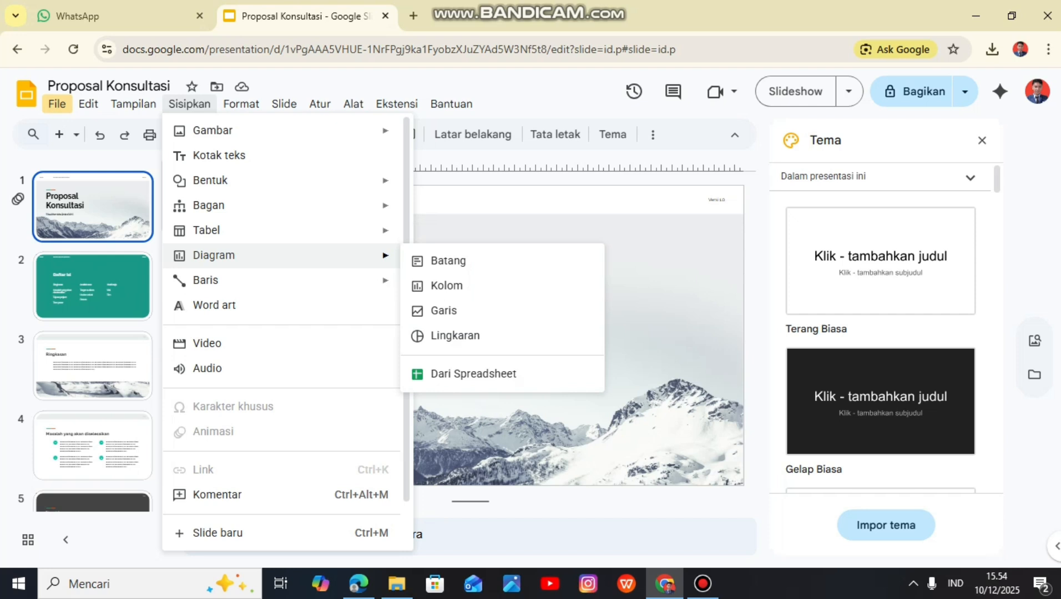
pyautogui.moveTo(205, 281)
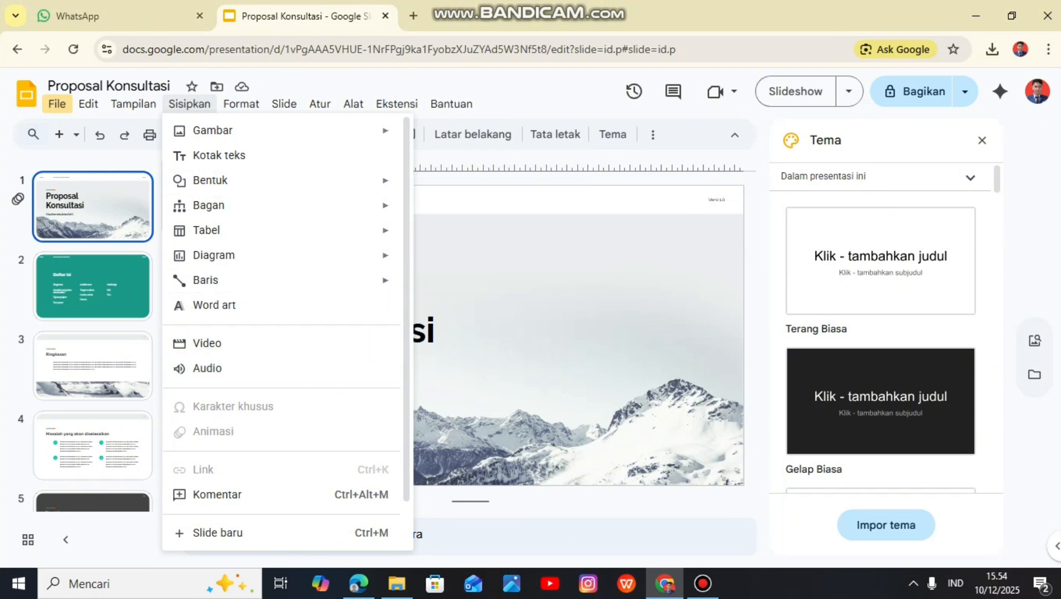
# Step: Review the formatting commands, the slide management commands and the options for arranging objects
pyautogui.click(241, 104)
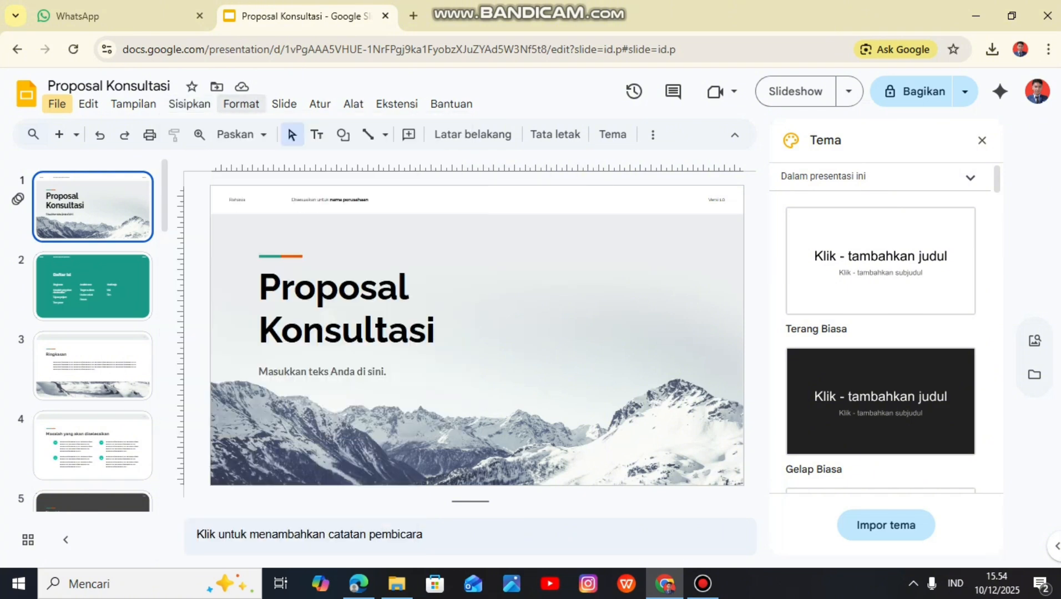
pyautogui.click(240, 103)
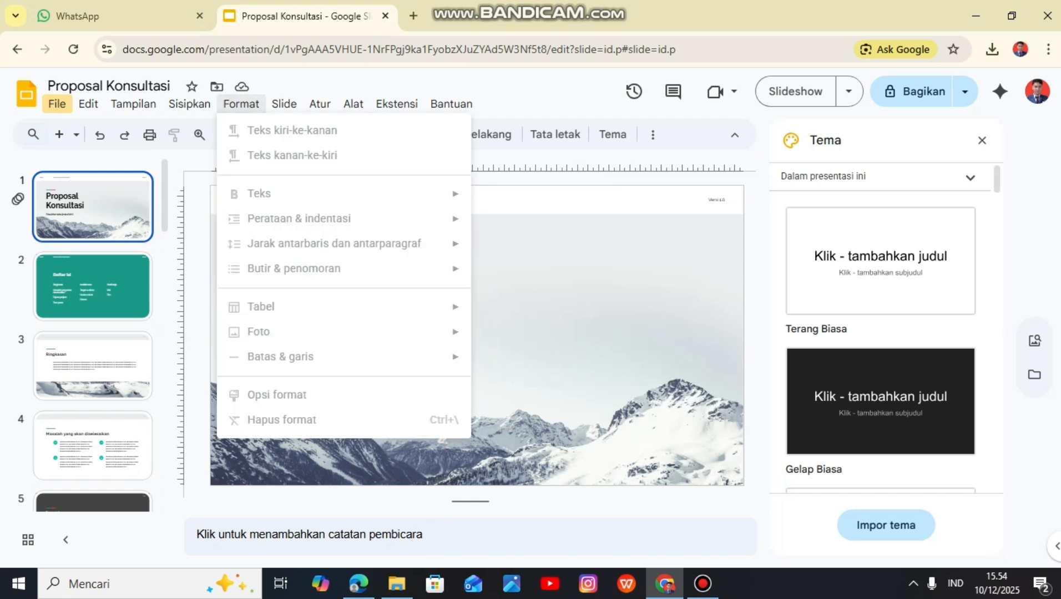
pyautogui.moveTo(284, 104)
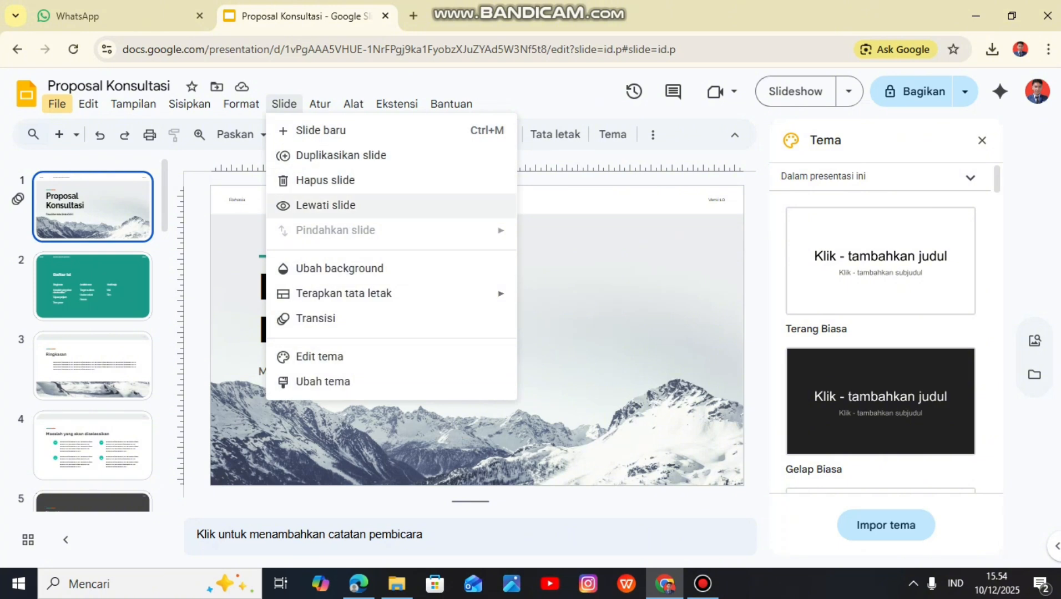
pyautogui.press('Escape')
pyautogui.press('Down')
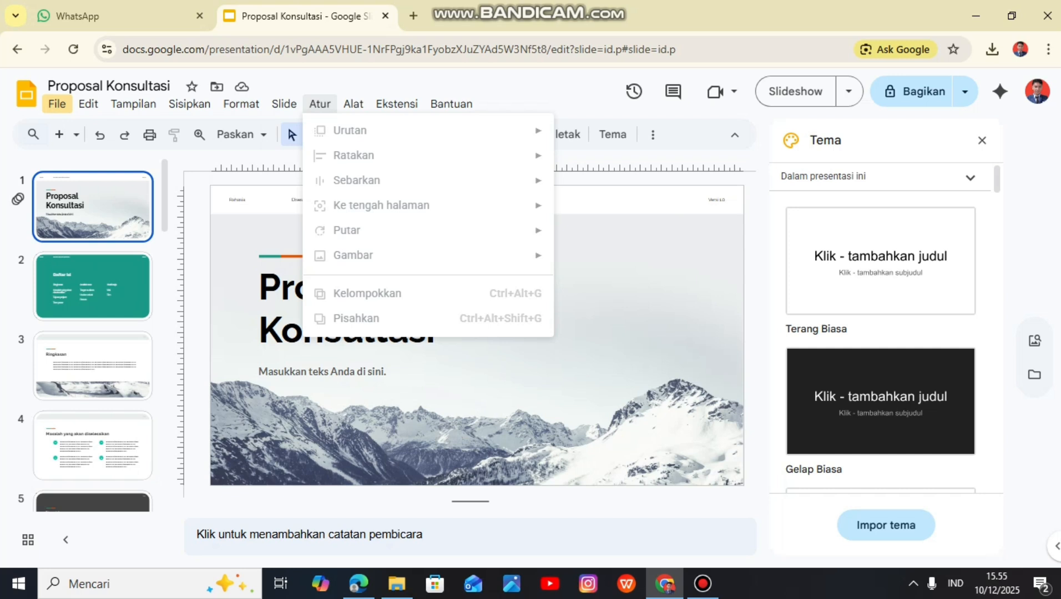
# Step: Examine the available tools, from spelling, linked objects and dictionary to notification settings, preferences and accessibility
pyautogui.press('Right')
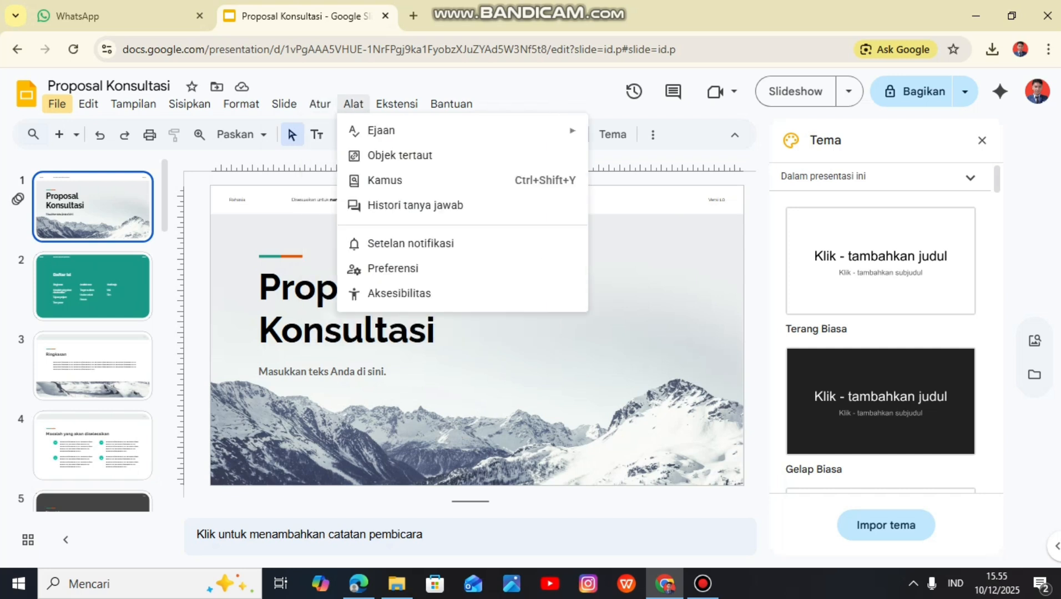
pyautogui.press('Down')
pyautogui.press('Down')
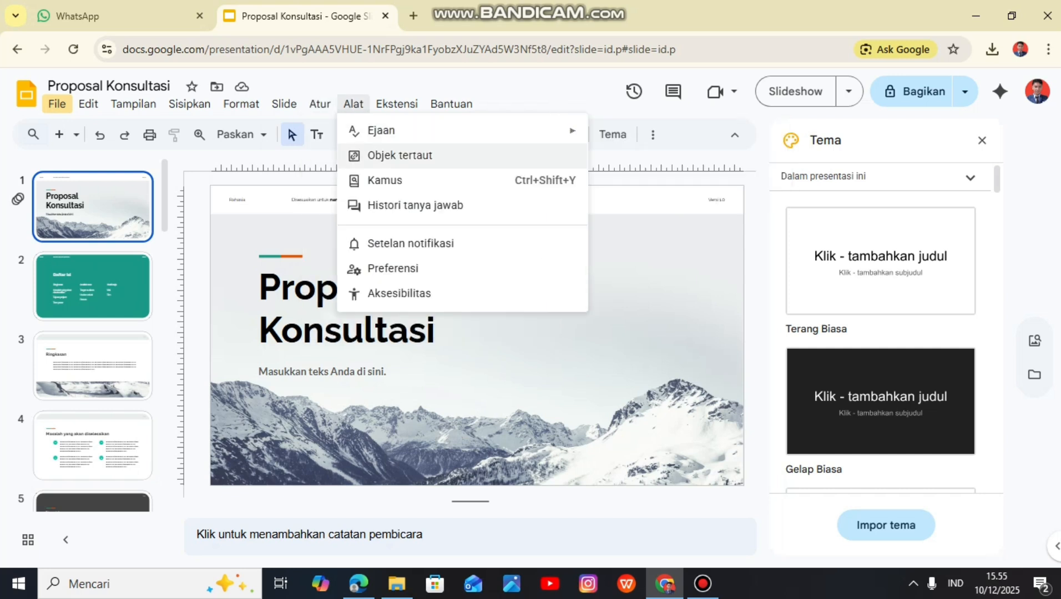
pyautogui.press('Down')
pyautogui.press('Down')
pyautogui.press('Down')
pyautogui.press('Down')
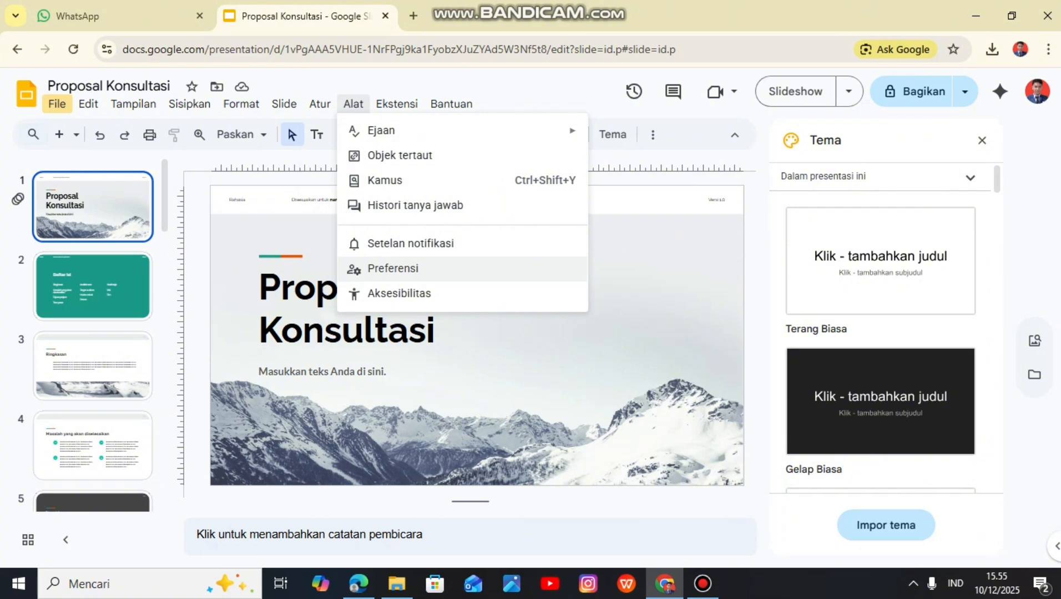
pyautogui.press('Up')
pyautogui.press('Up')
pyautogui.press('Up')
pyautogui.press('Down')
pyautogui.press('Down')
pyautogui.press('Down')
pyautogui.press('Down')
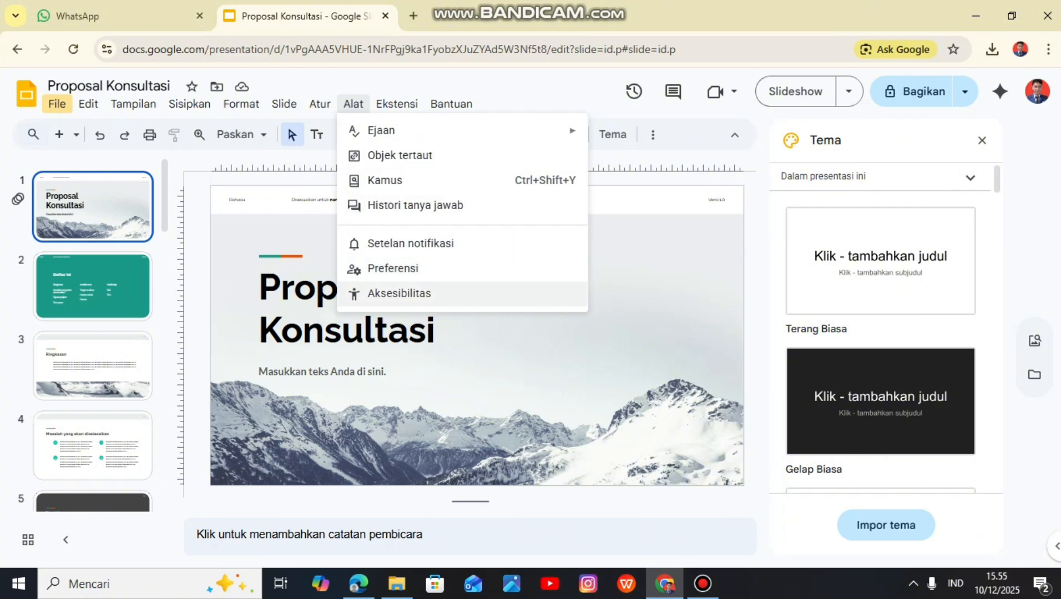
pyautogui.press('Down')
pyautogui.press('Down')
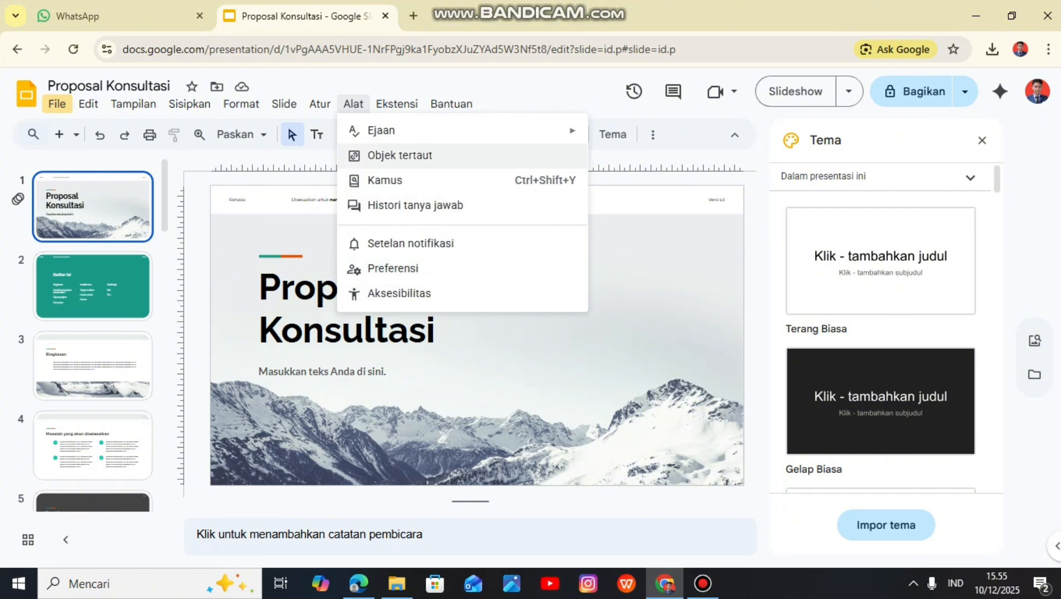
# Step: Check the extension options for add-ons and Apps Script, then return to the title slide
pyautogui.press('Right')
pyautogui.press('Down')
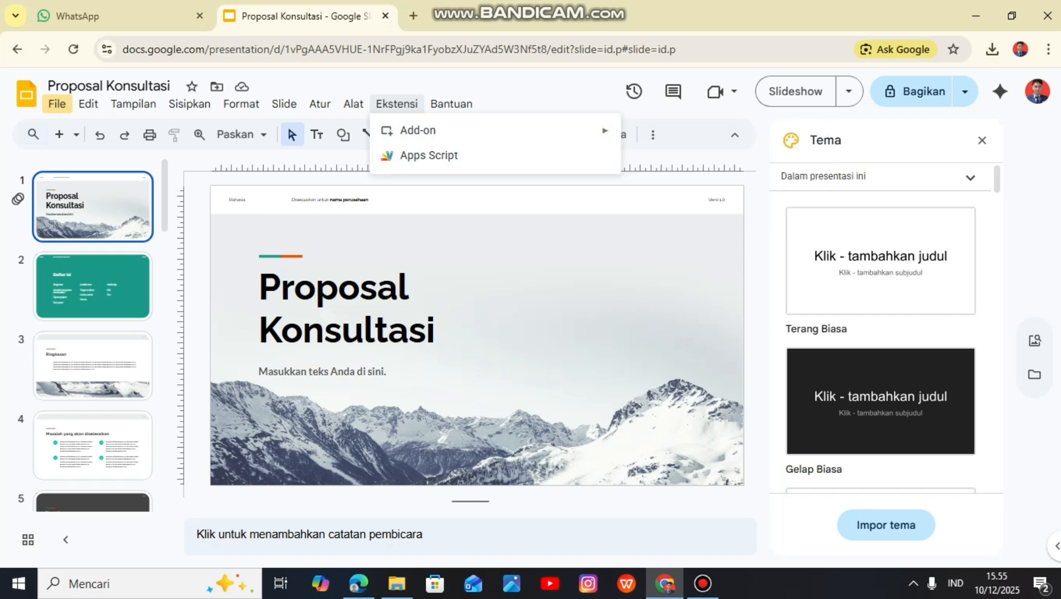
pyautogui.press('Right')
pyautogui.press('Escape')
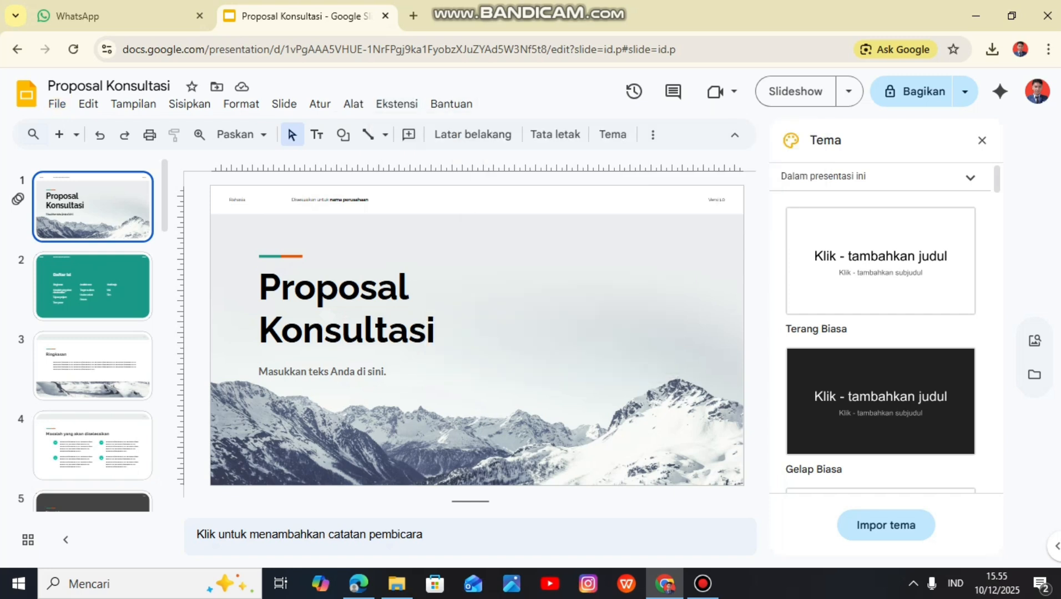